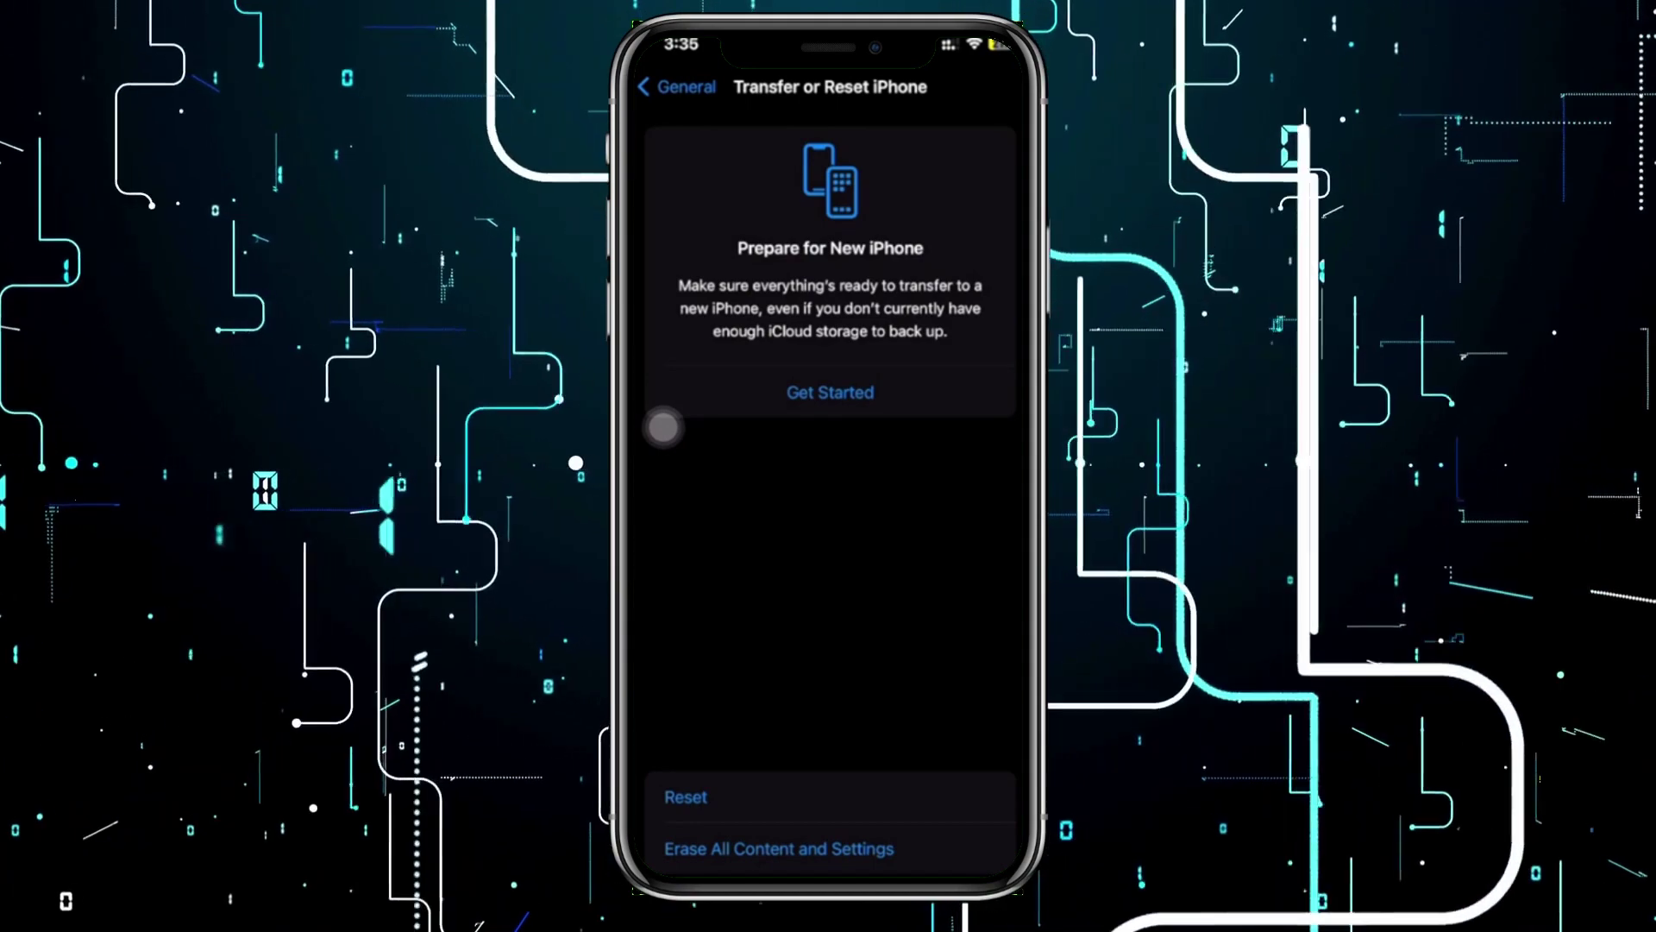
- Go back from the reset page to the main Settings list and open General
click(673, 87)
click(666, 86)
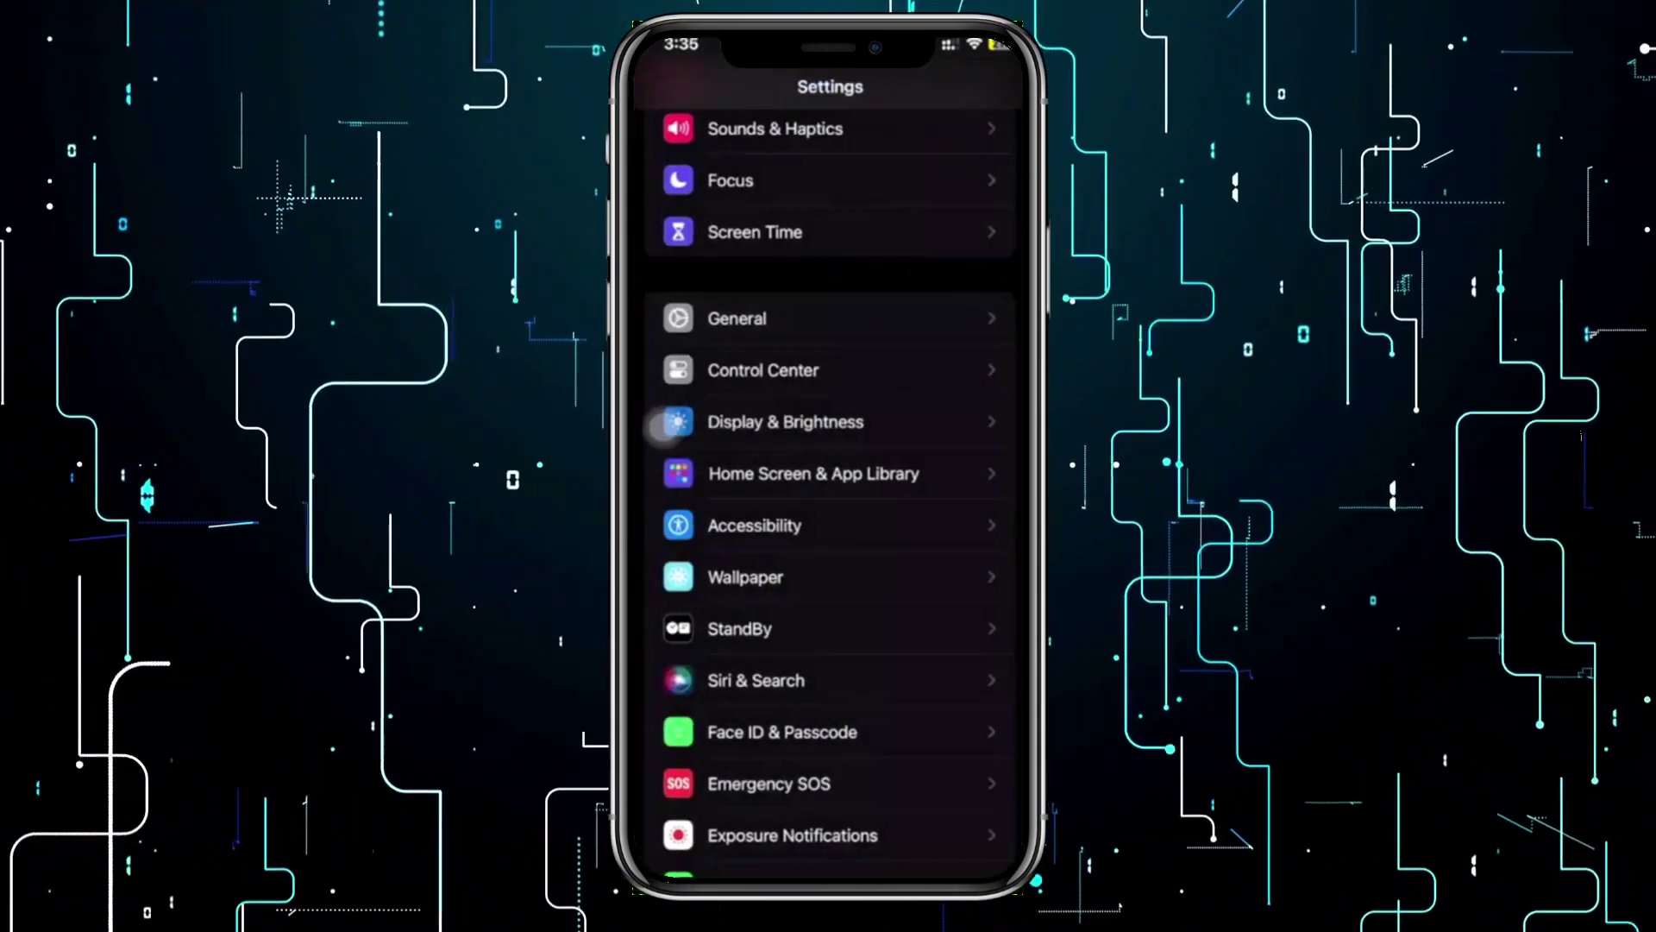
scroll(663, 427, up, 10)
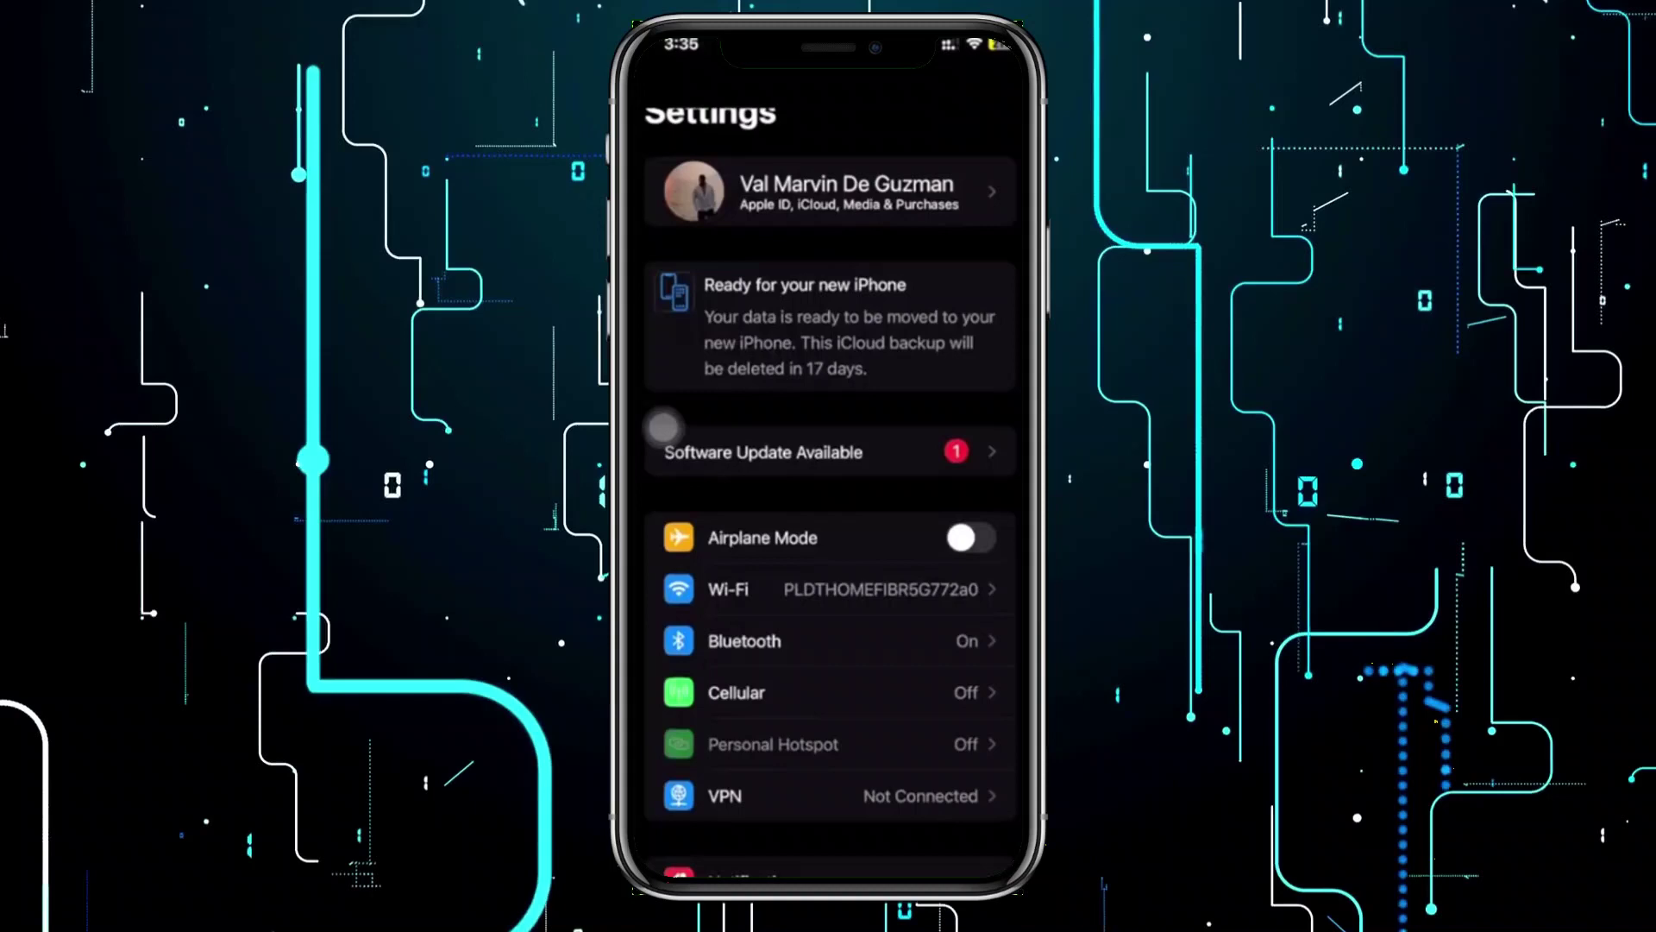
scroll(663, 427, down, 1)
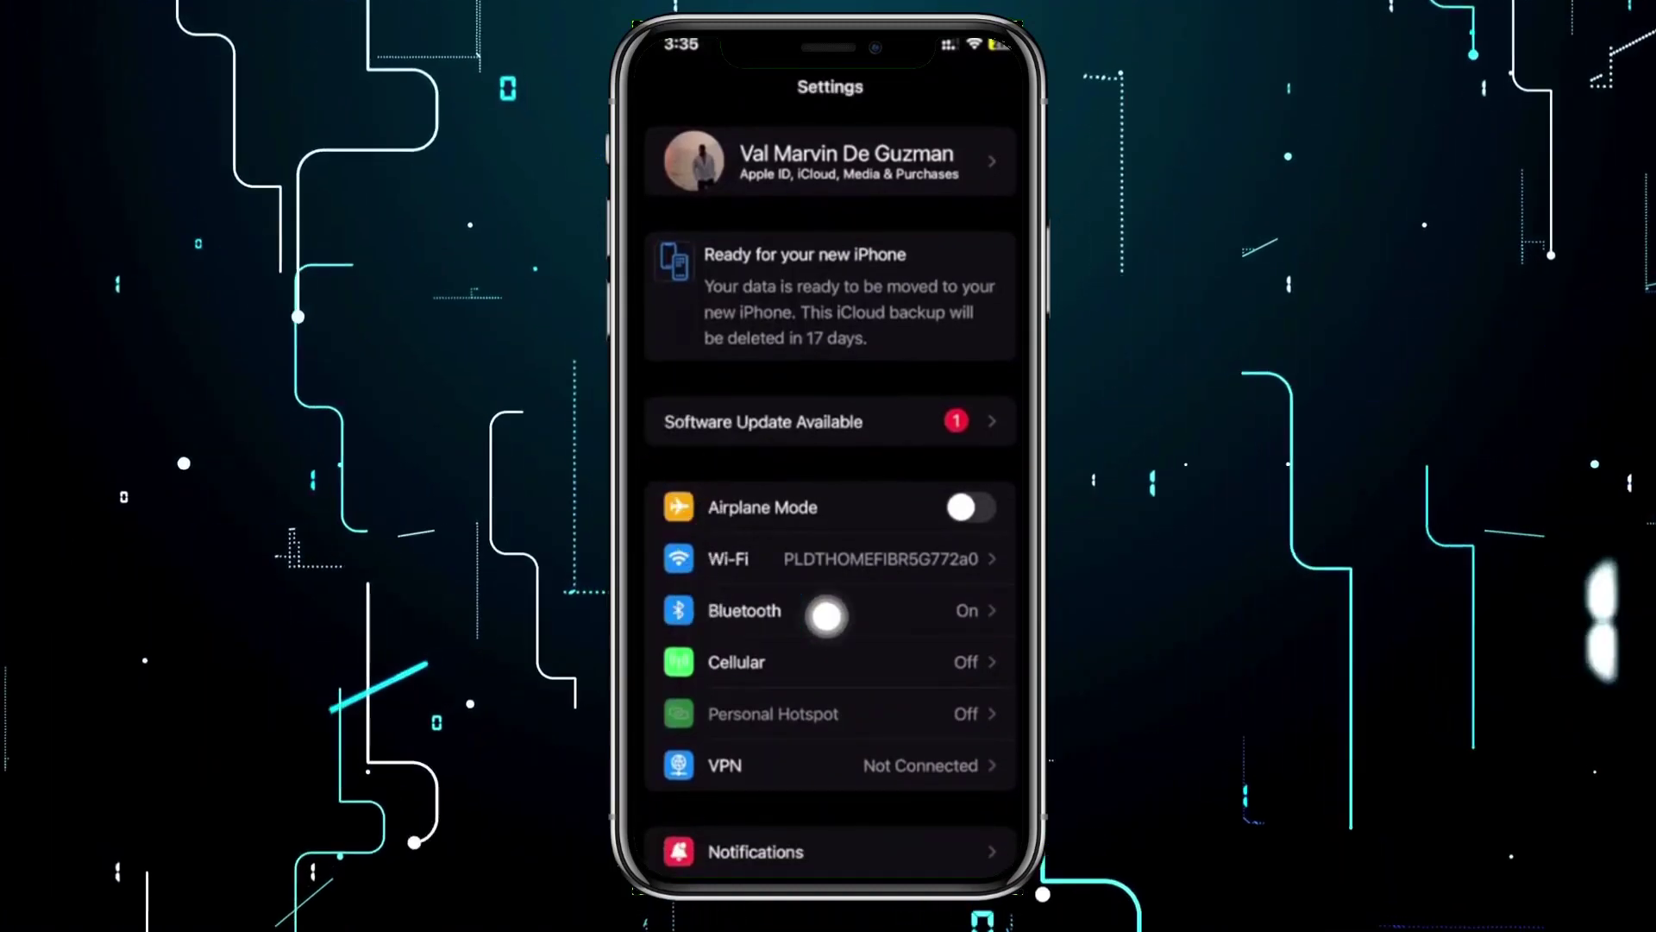
scroll(996, 656, down, 4)
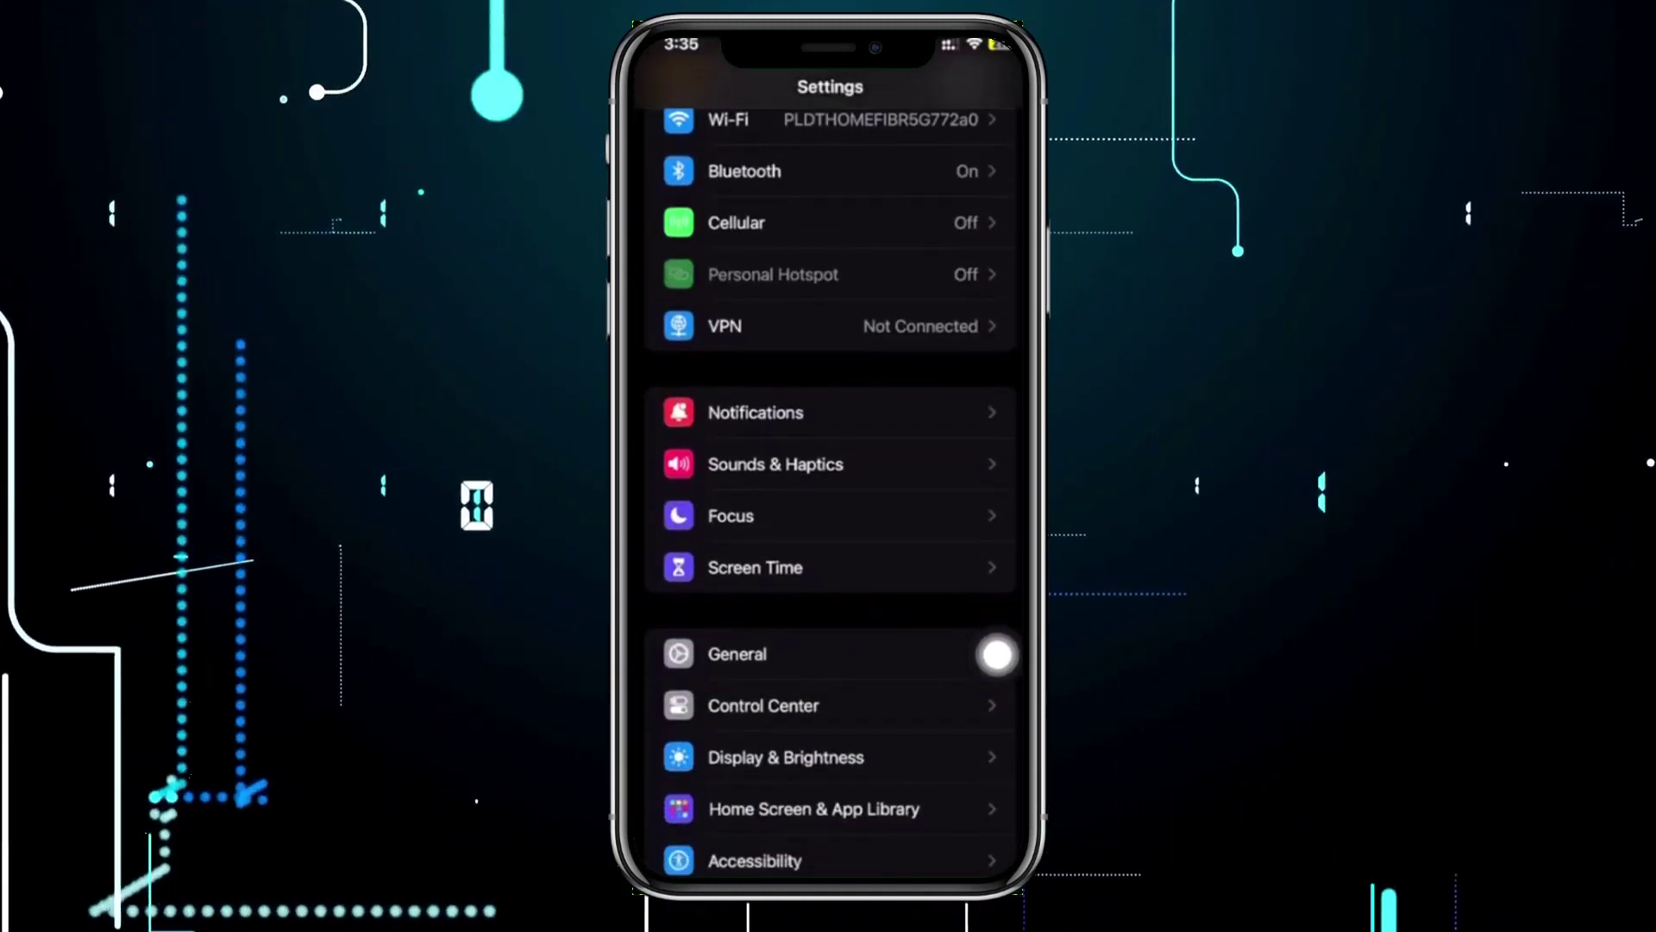
scroll(997, 656, down, 1)
scroll(997, 657, down, 1)
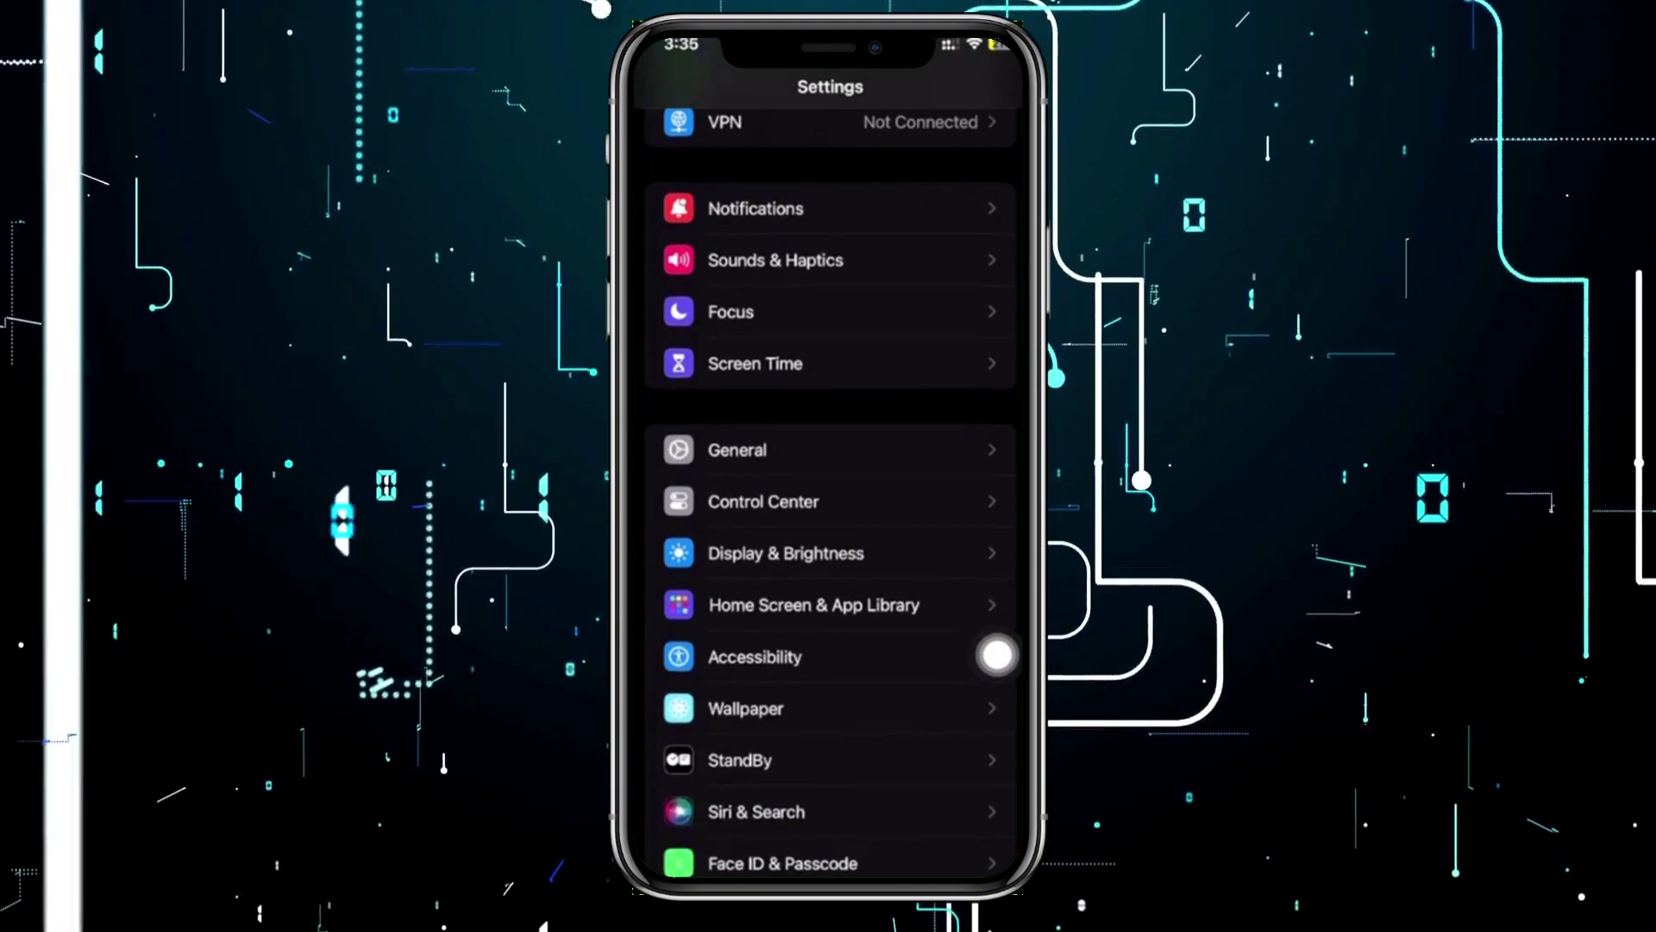
scroll(996, 656, up, 1)
click(737, 507)
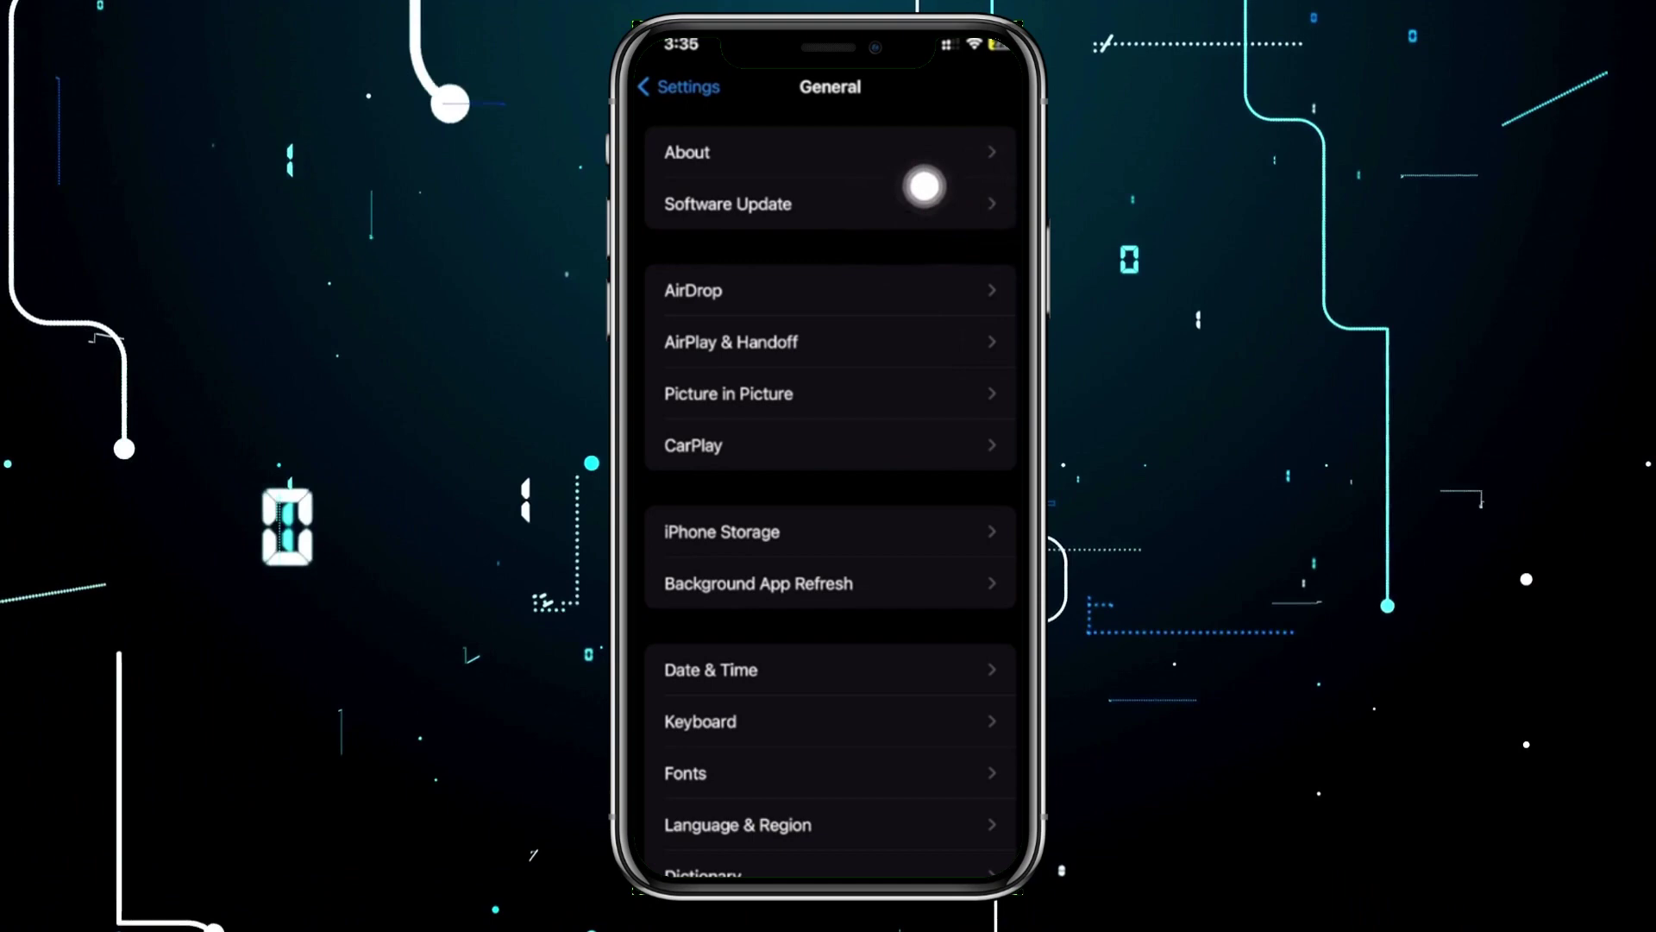
- Open the Software Update page so it checks for an available iOS update
click(994, 194)
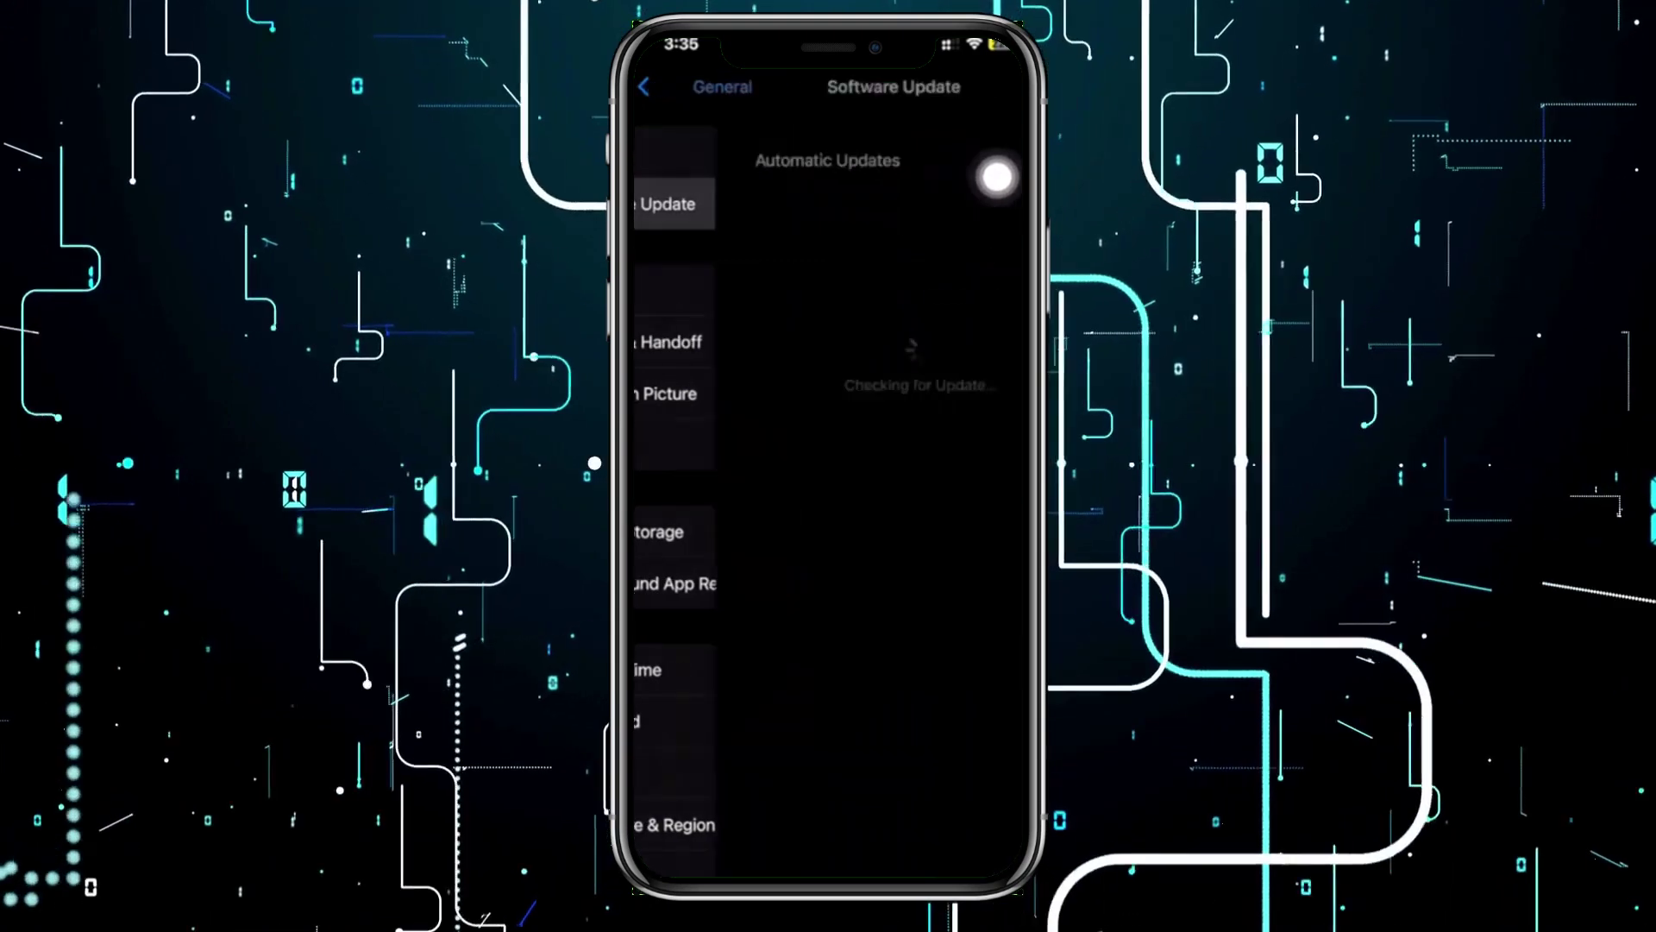